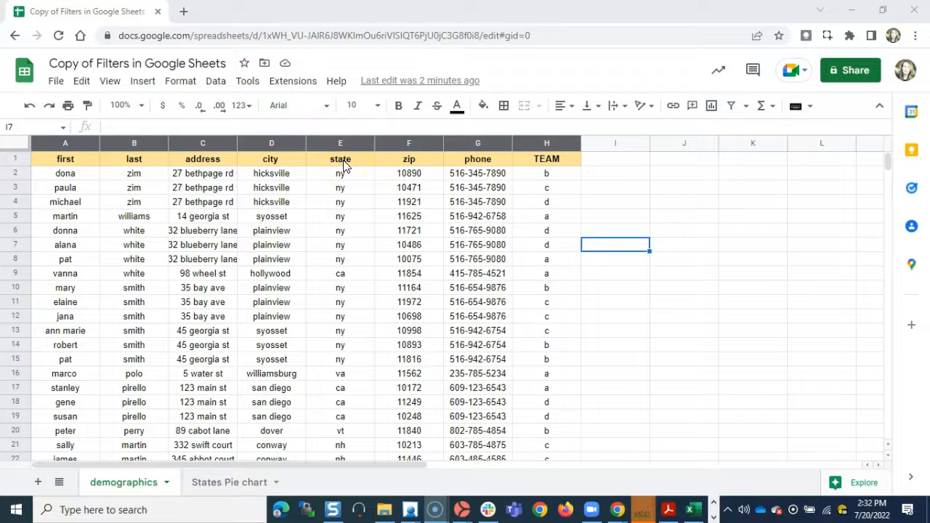
Step: Freeze the first row of the demographics sheet so the header stays in place
left_click(107, 81)
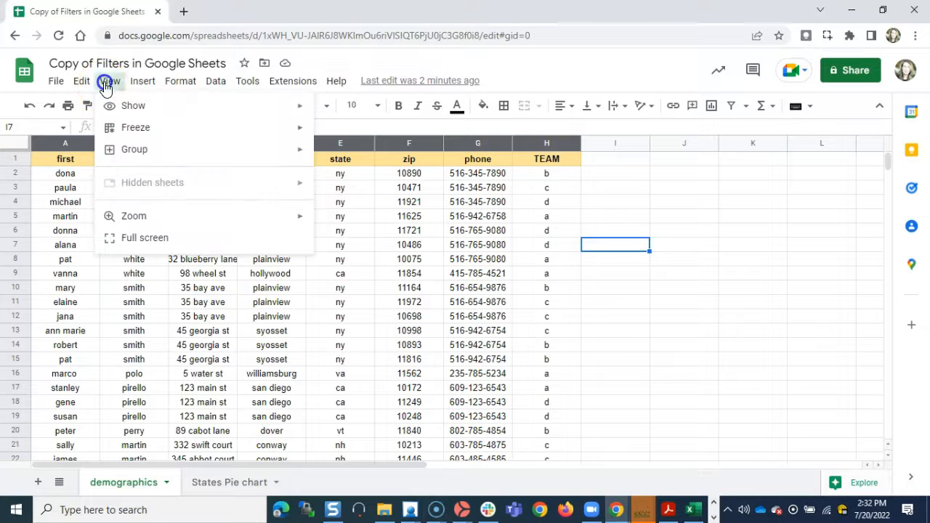
mouse_move(138, 127)
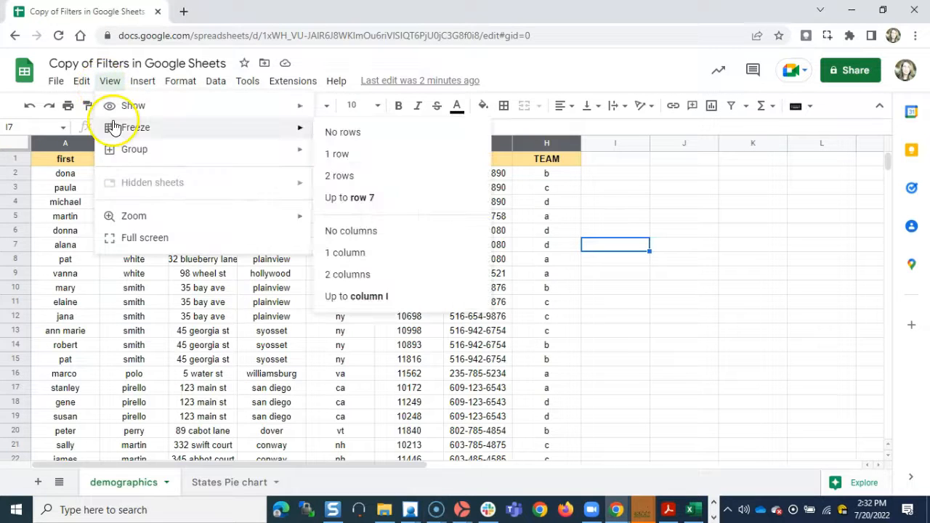
left_click(338, 152)
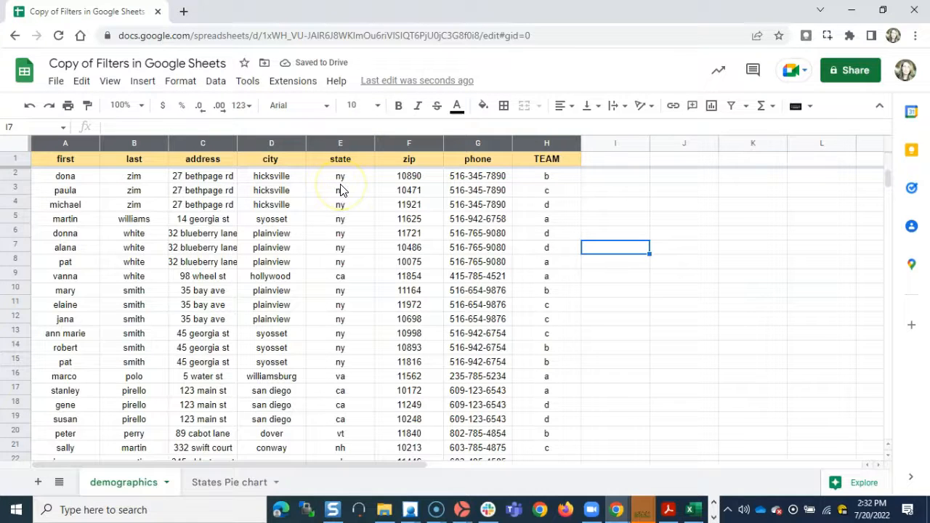
Step: Create a new filter view over columns A to H and name it Team A
left_click_drag(57, 145, 540, 157)
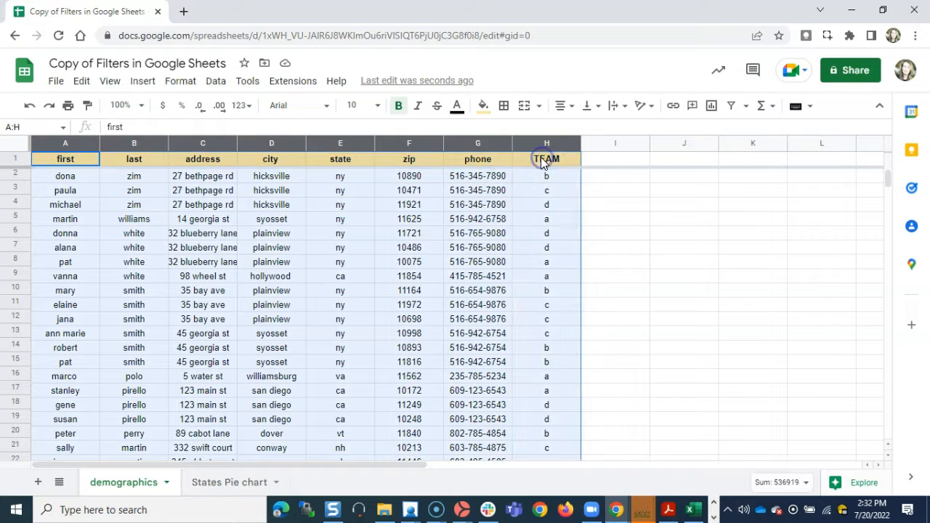
left_click(215, 80)
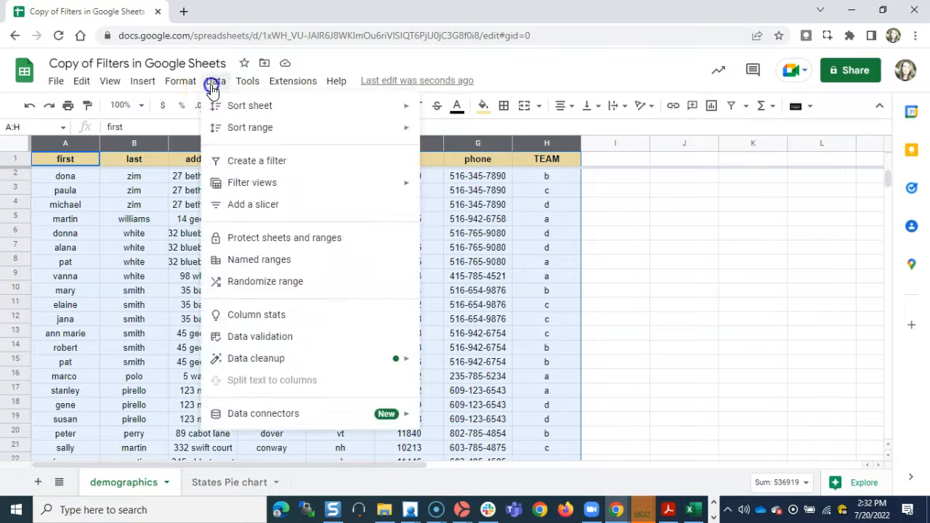
mouse_move(235, 187)
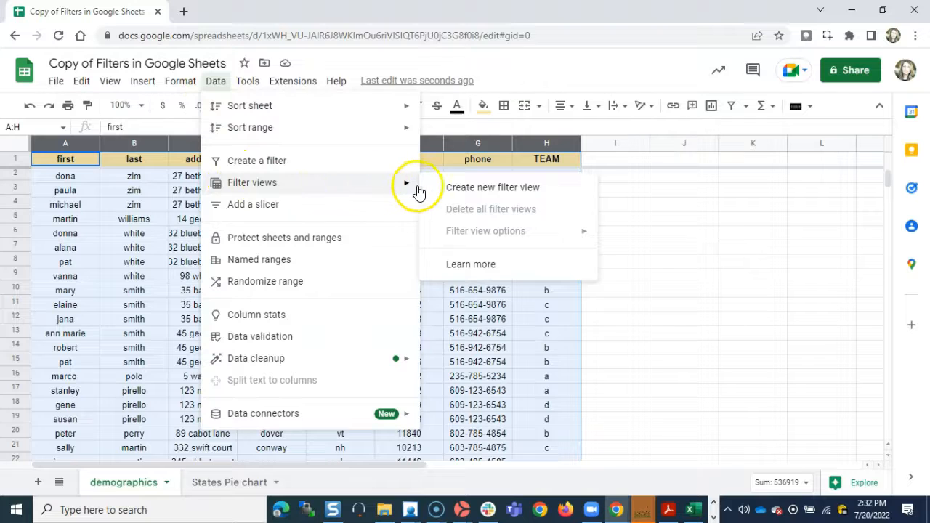
left_click(456, 187)
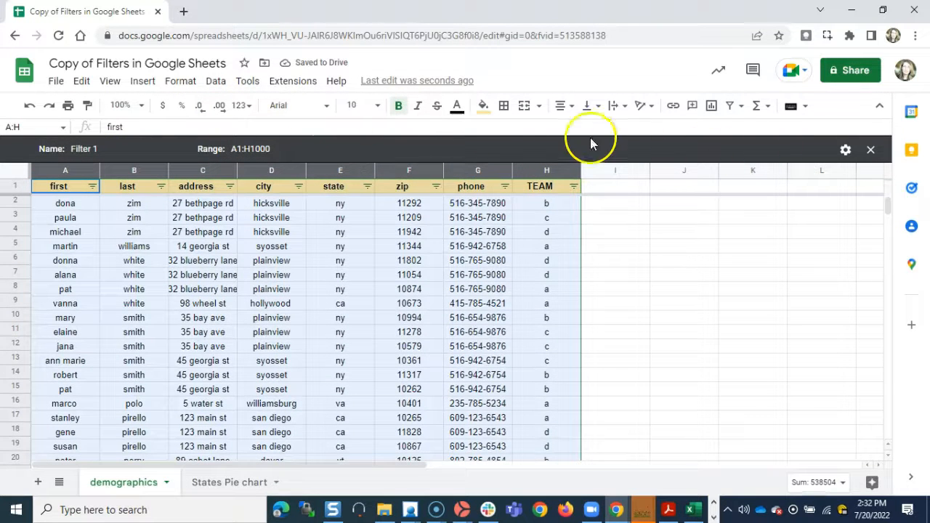
left_click(102, 149)
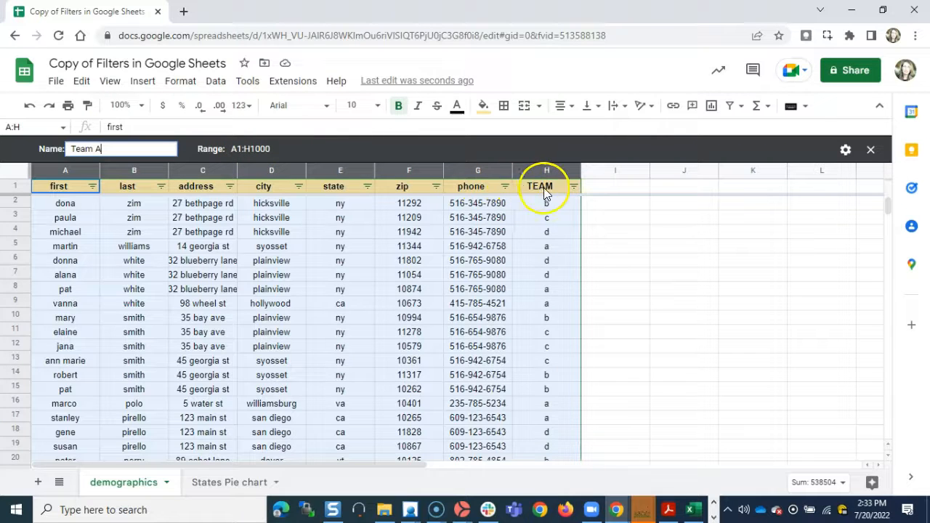
Step: Filter the TEAM column of the Team A view to show only the value a, and close the view
left_click(573, 188)
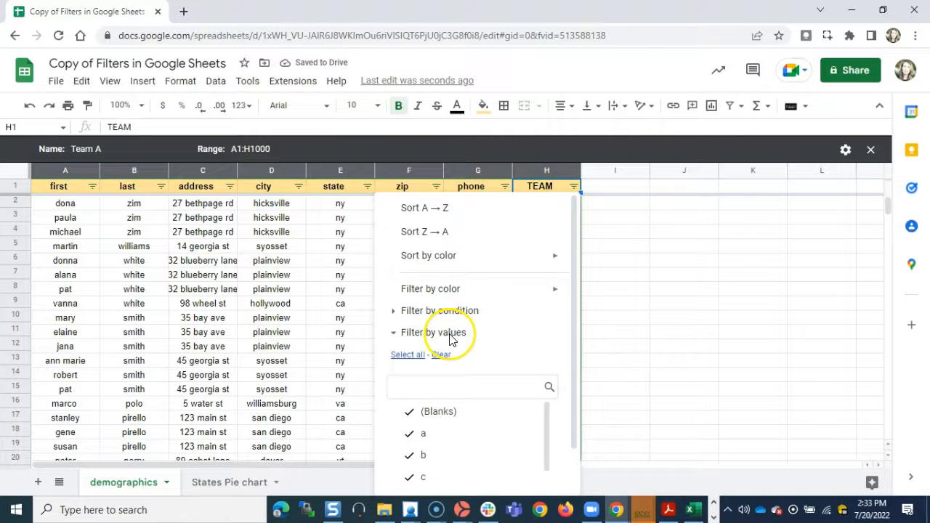
scroll(451, 338, "down", 1)
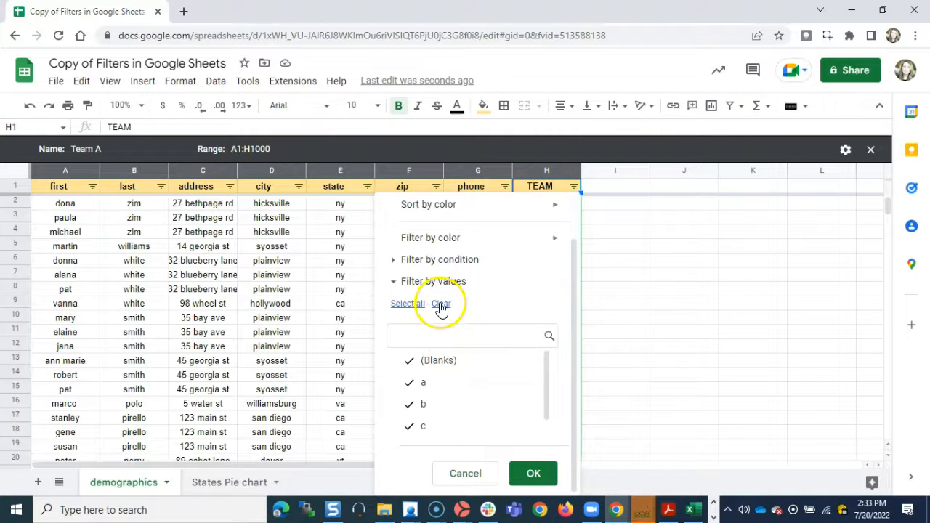
left_click(441, 304)
left_click(425, 385)
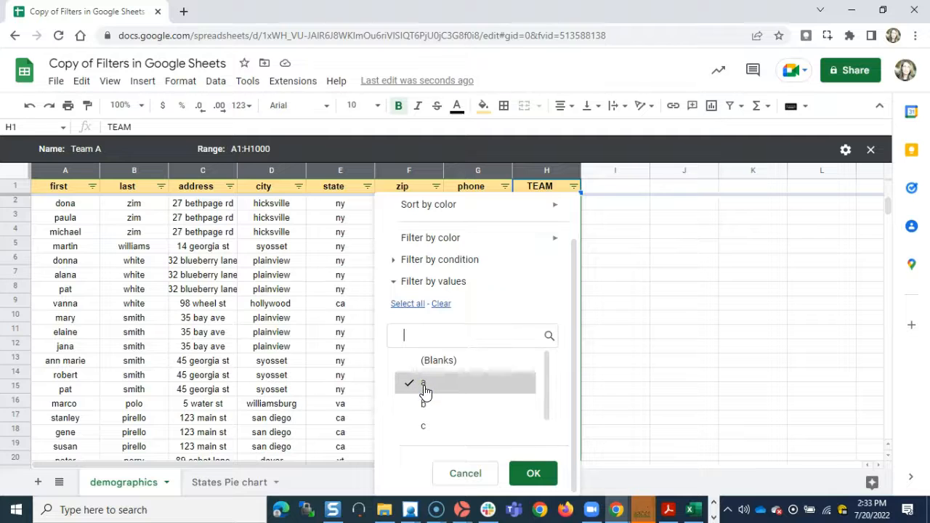
left_click(531, 473)
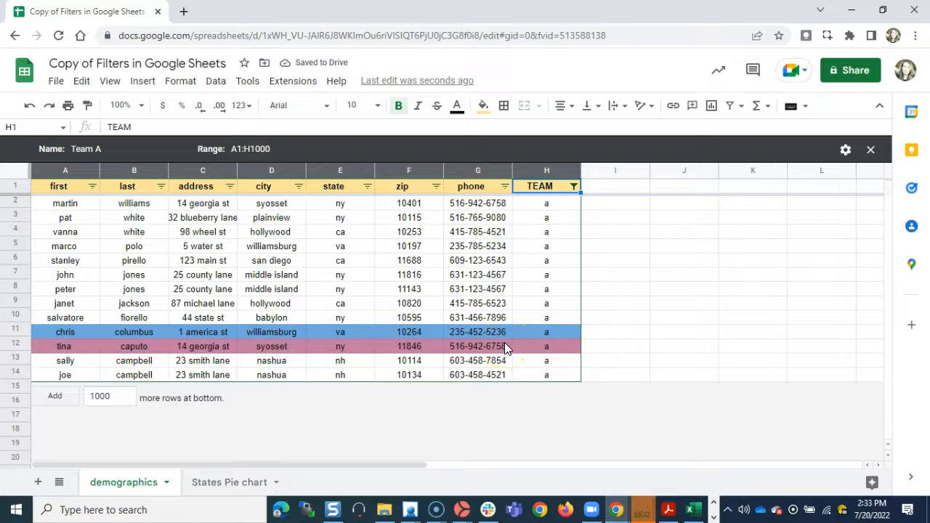
left_click(871, 150)
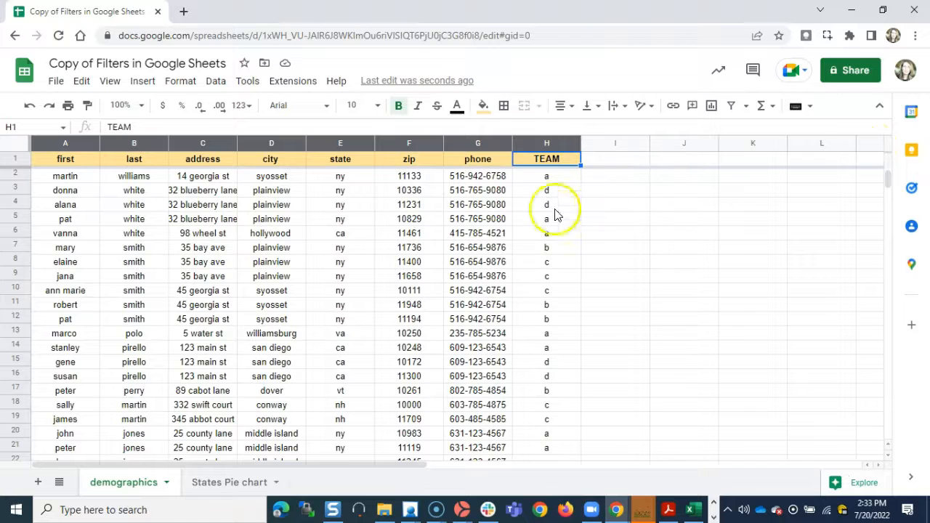
Step: Create another filter view over columns A to H and name it Team B
left_click_drag(67, 143, 539, 154)
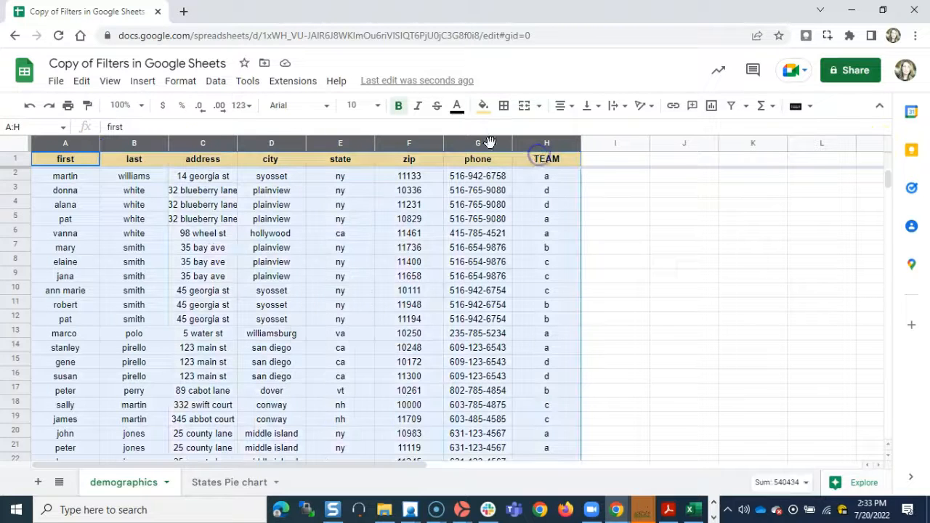
left_click(217, 82)
mouse_move(245, 189)
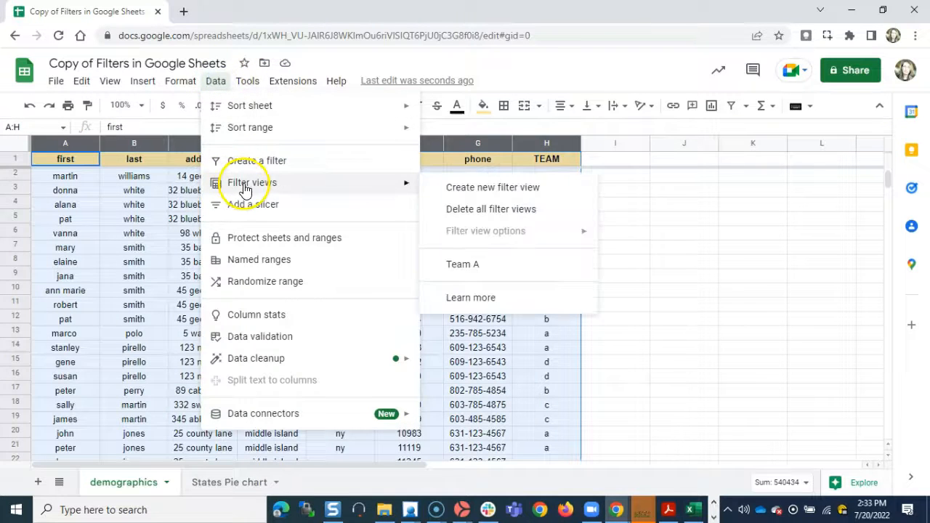
left_click(465, 191)
left_click(87, 149)
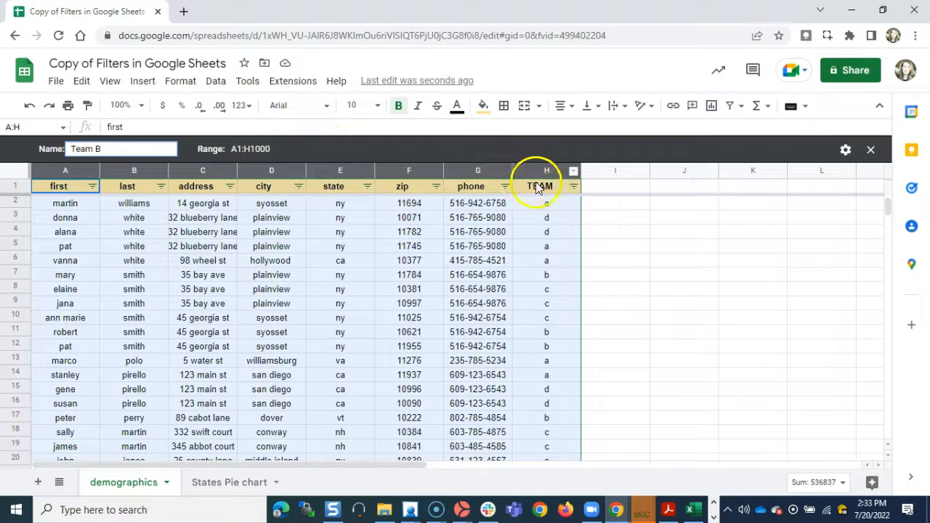
Step: Filter the TEAM column of the Team B view to show only the value b, and close the view
left_click(574, 188)
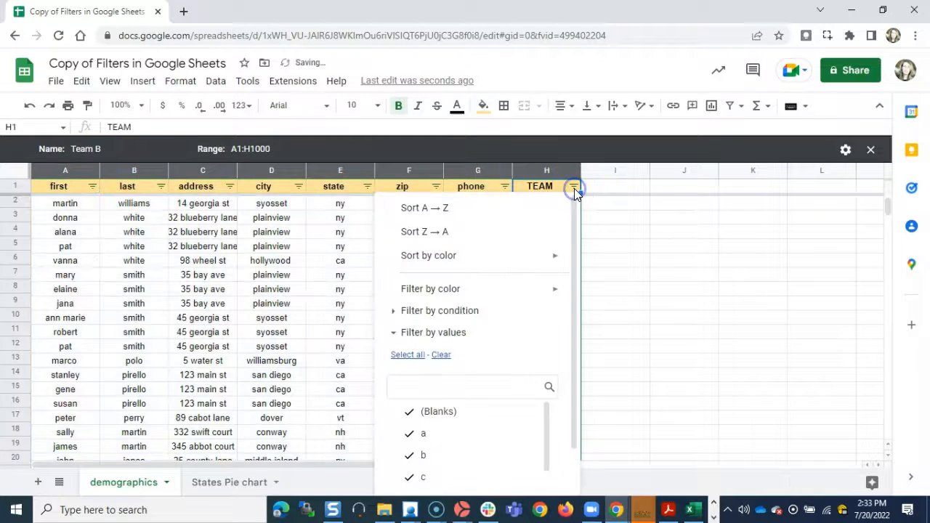
left_click(442, 355)
scroll(474, 359, "down", 2)
left_click(428, 407)
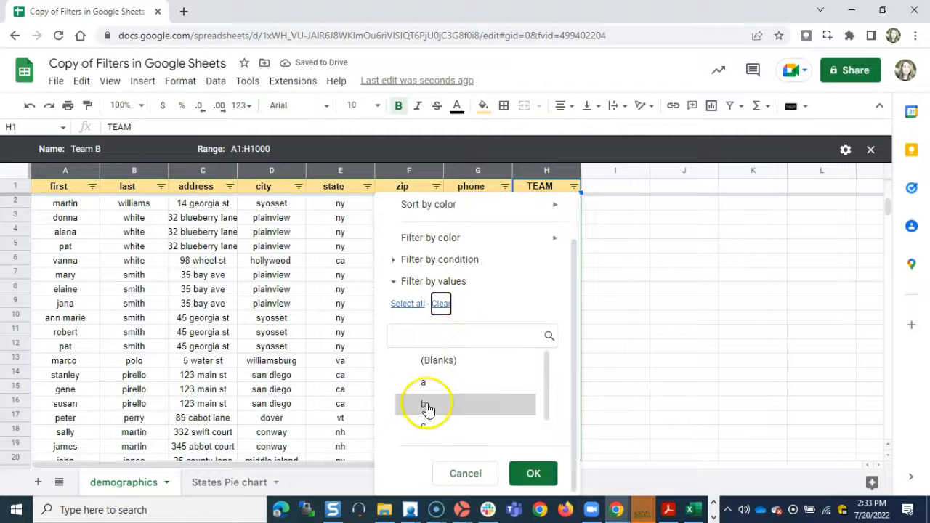
left_click(535, 473)
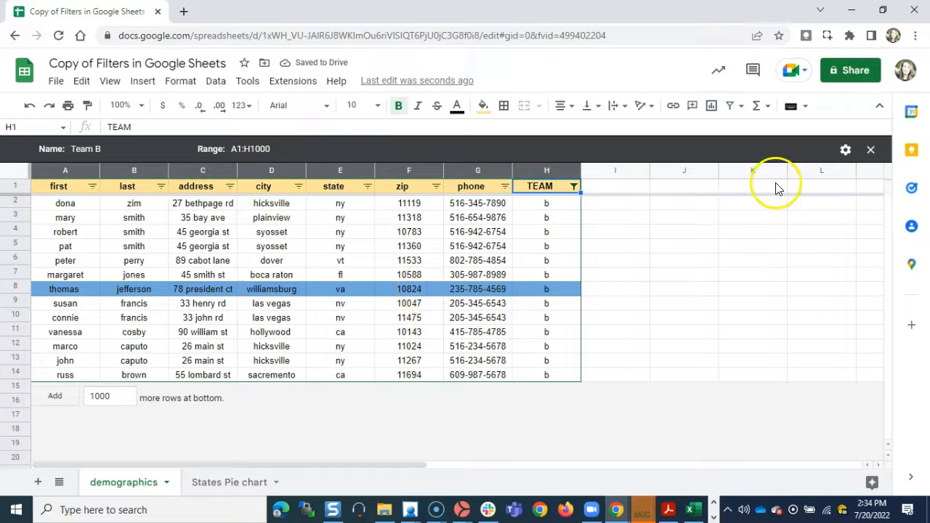
left_click(870, 149)
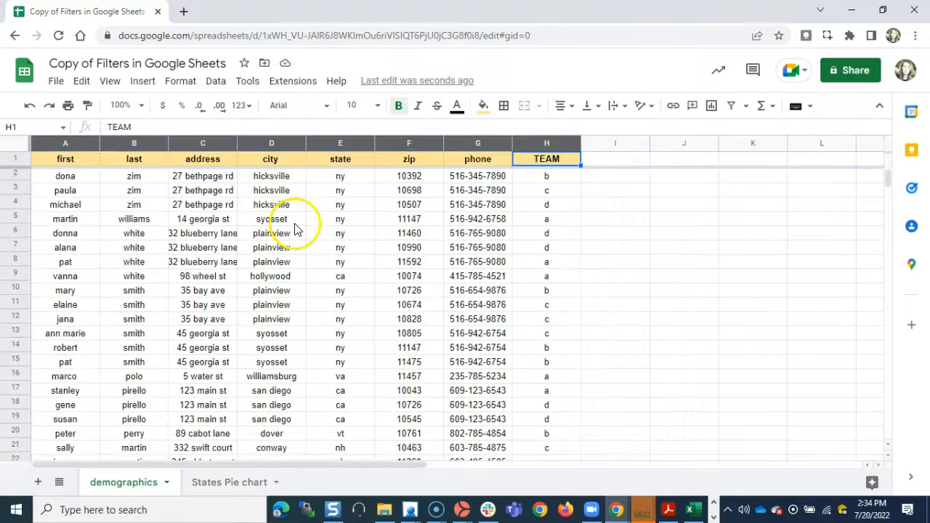
Step: Create a third filter view over columns A to H and name it Team C
left_click_drag(44, 142, 538, 141)
left_click(213, 85)
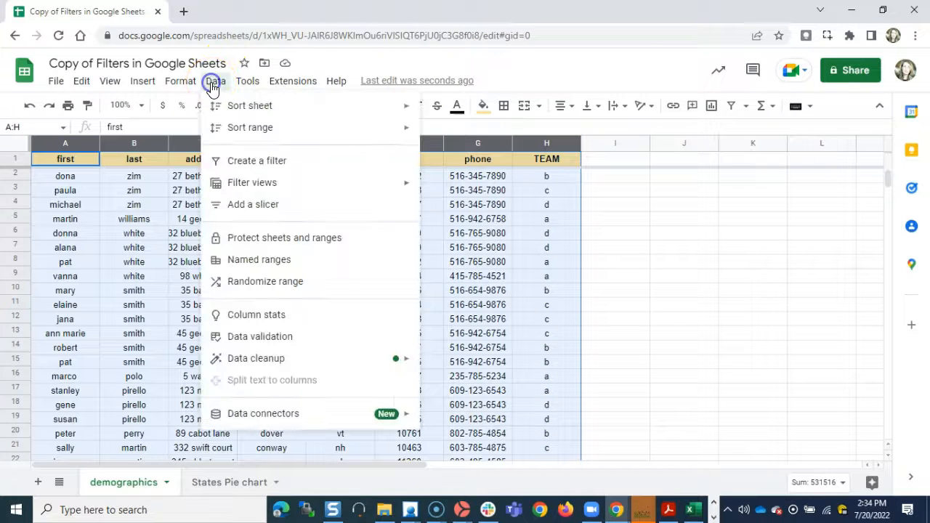
mouse_move(235, 187)
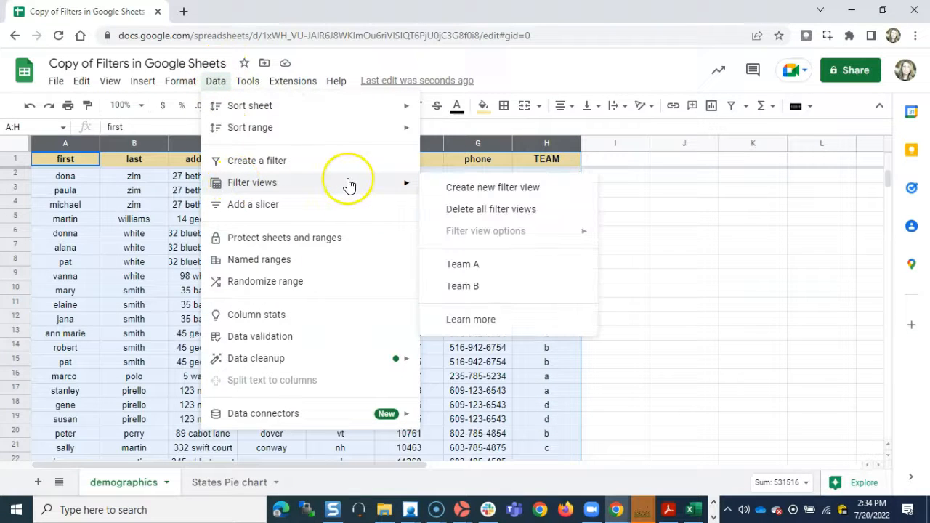
left_click(455, 190)
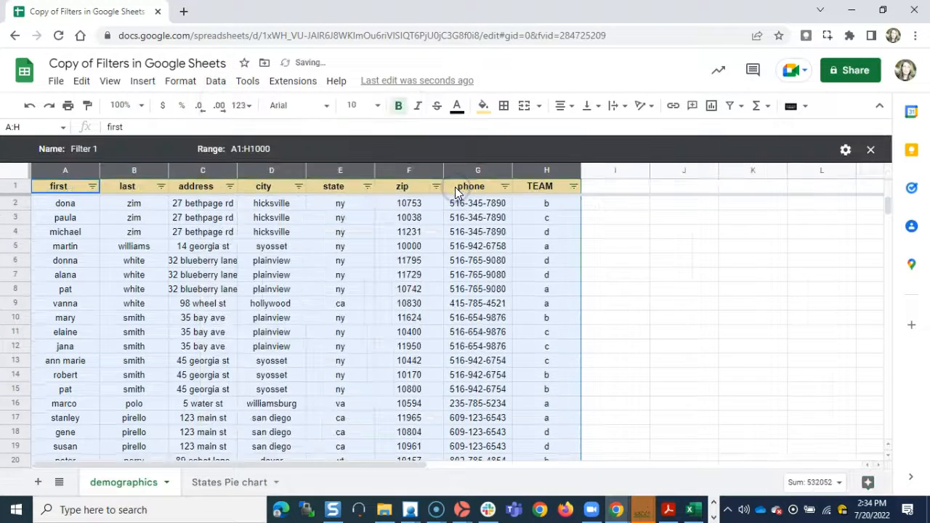
left_click(99, 148)
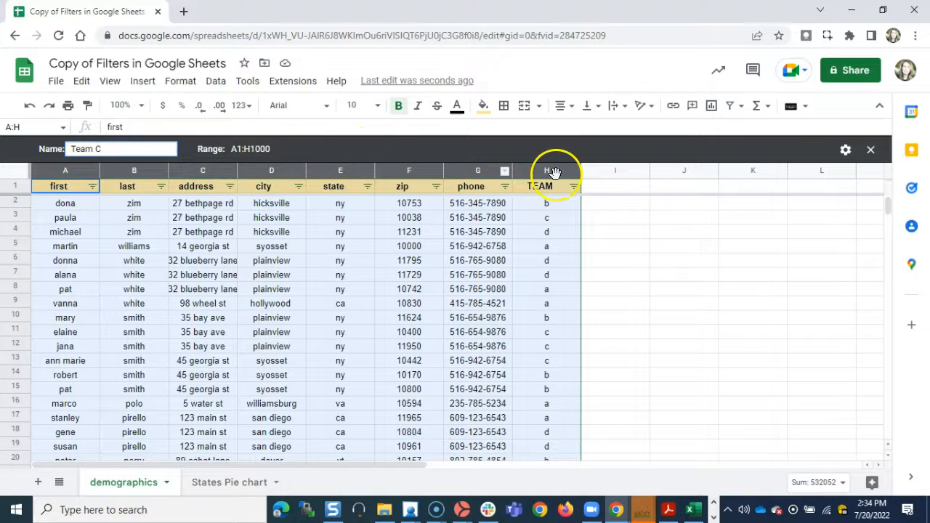
Step: Filter the TEAM column of the Team C view to show only the value c, and close the view
left_click(574, 188)
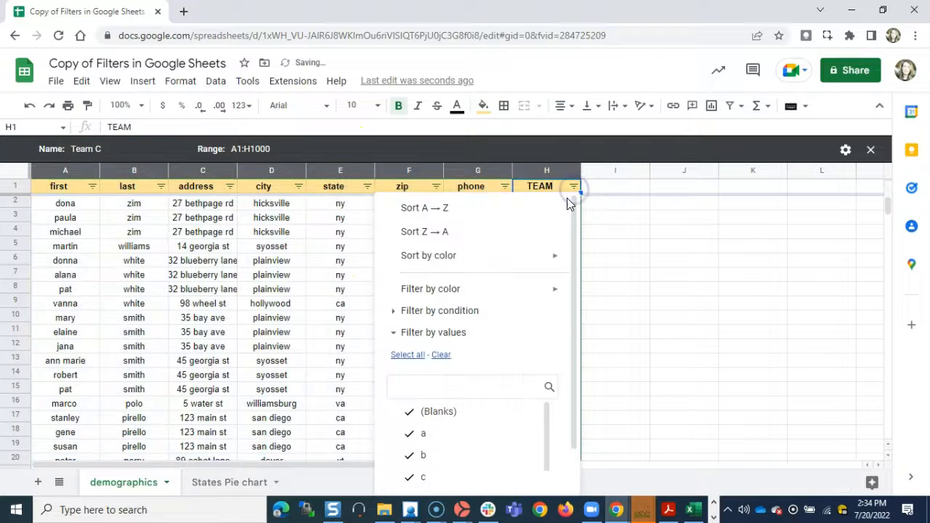
scroll(472, 355, "down", 1)
left_click(441, 303)
left_click(424, 425)
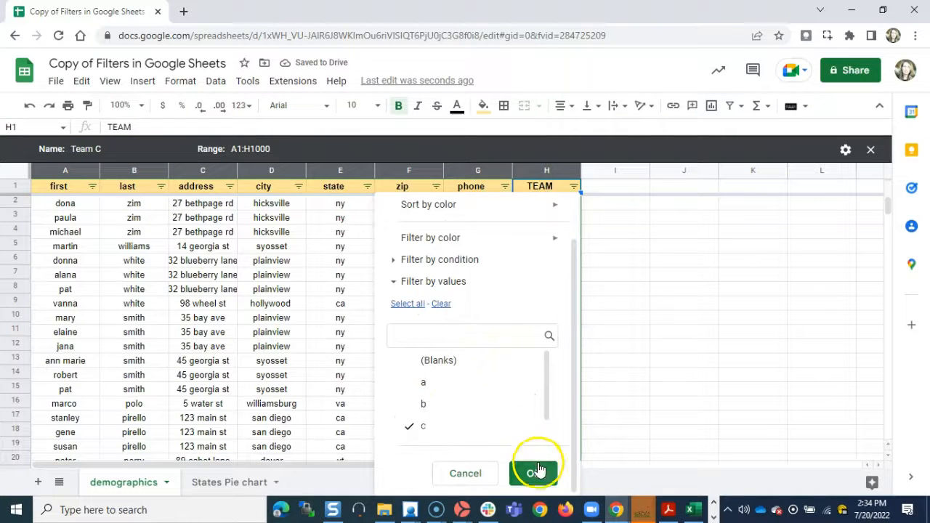
left_click_drag(548, 407, 548, 423)
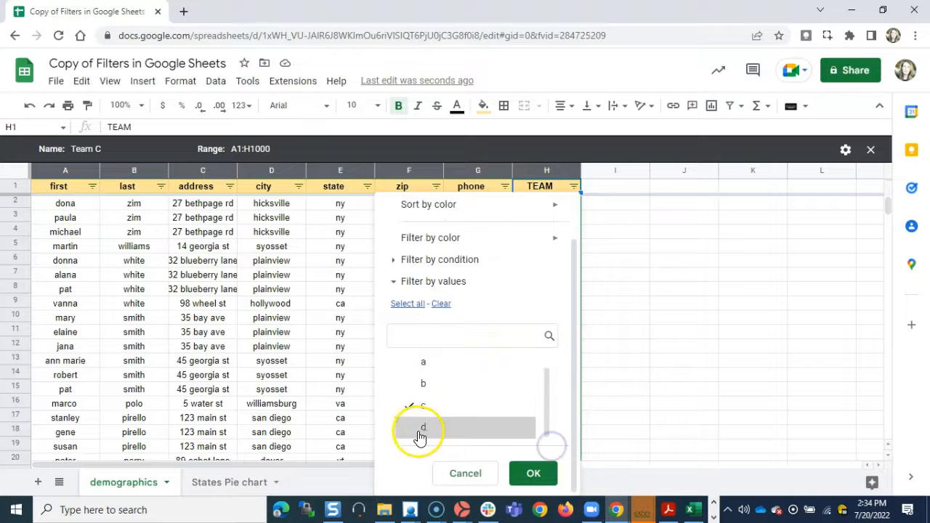
left_click(530, 474)
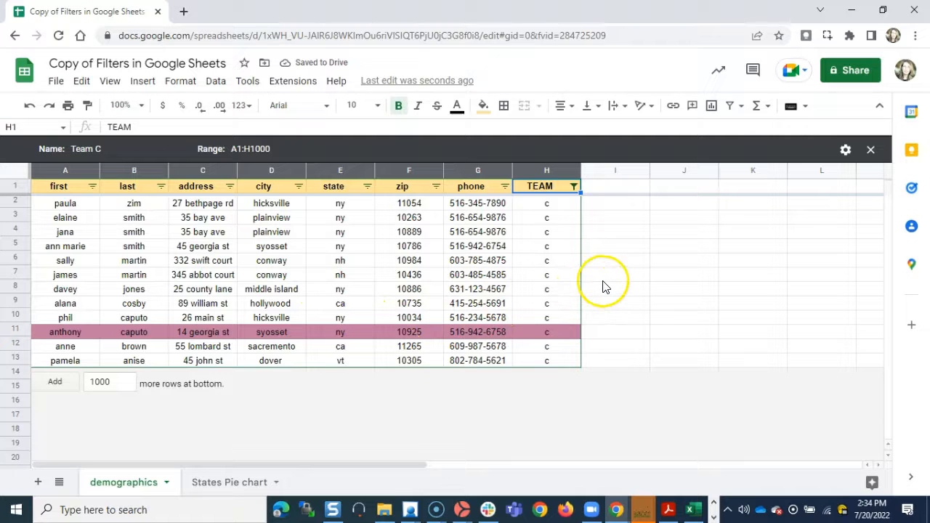
left_click(872, 152)
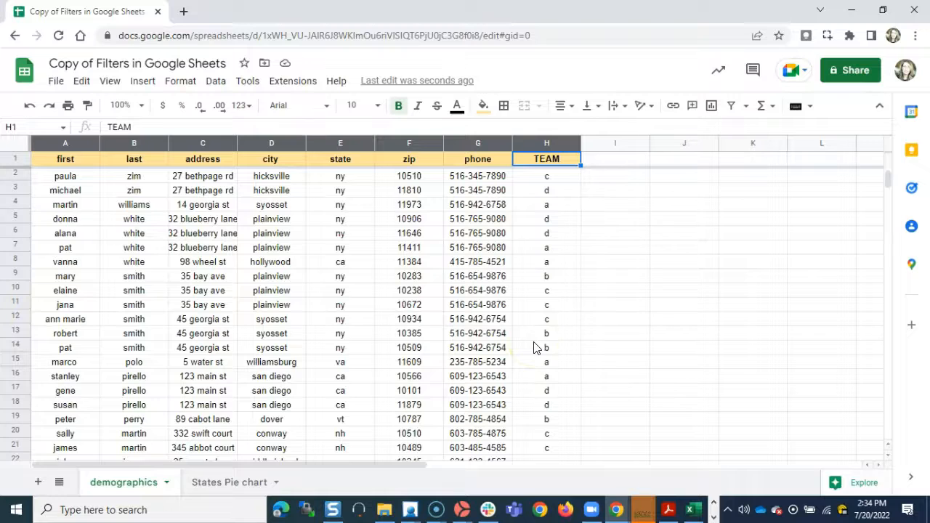
Step: Open the saved Team A filter view on the demographics sheet
left_click(218, 84)
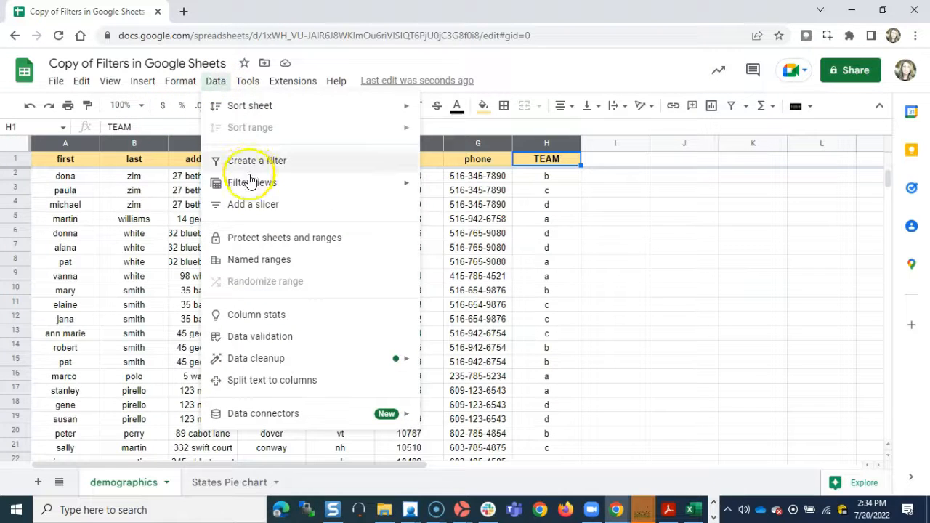
mouse_move(253, 187)
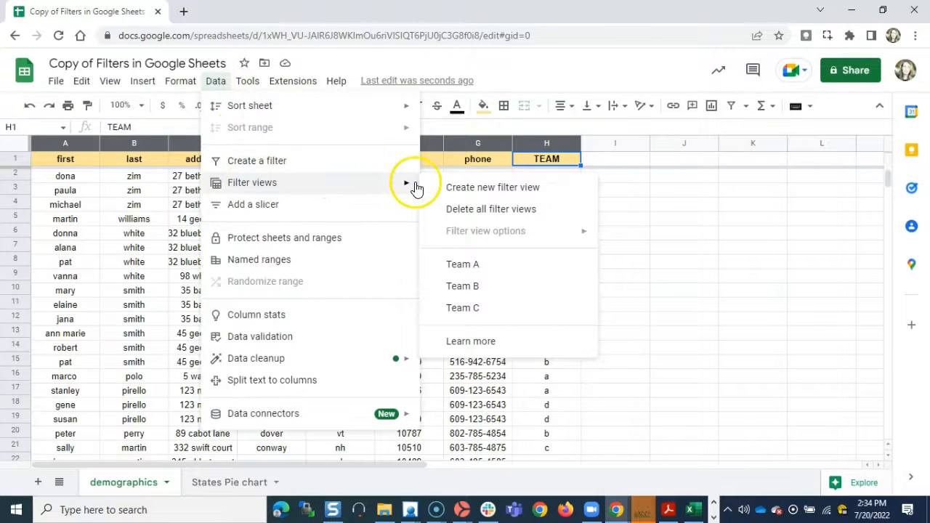
left_click(471, 263)
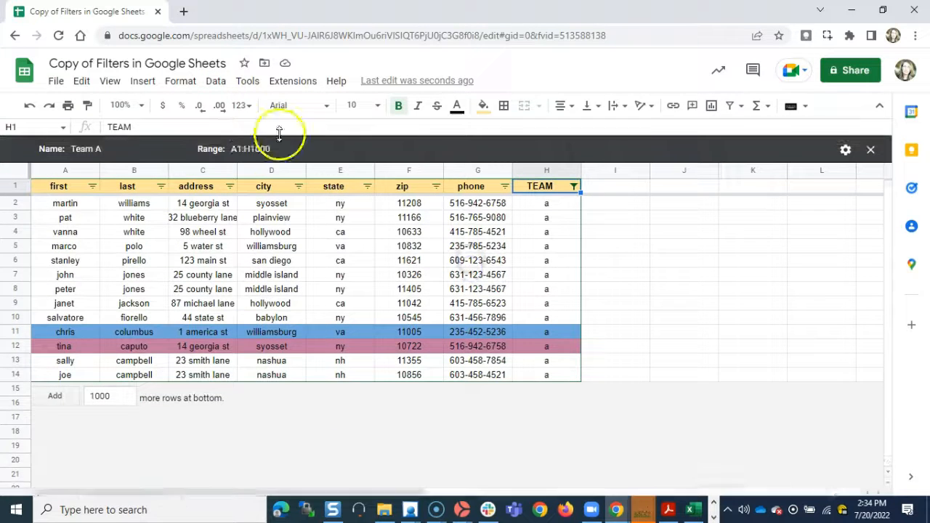
Step: Switch to the saved Team B filter view, and close it to return to the full data
left_click(216, 82)
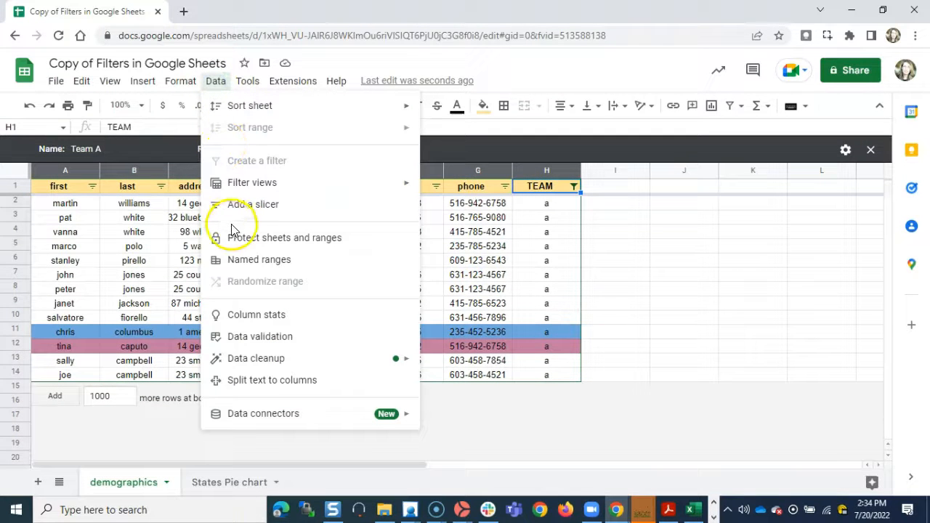
mouse_move(364, 185)
left_click(459, 308)
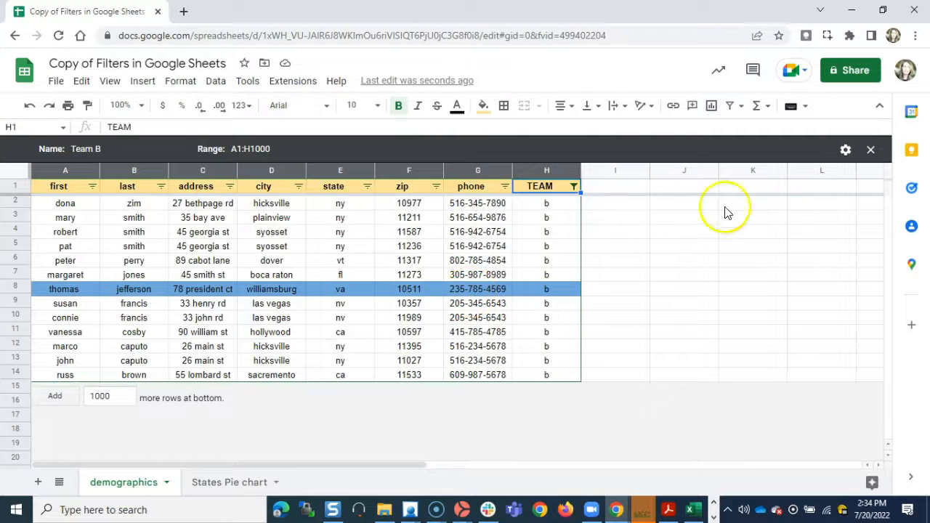
left_click(871, 150)
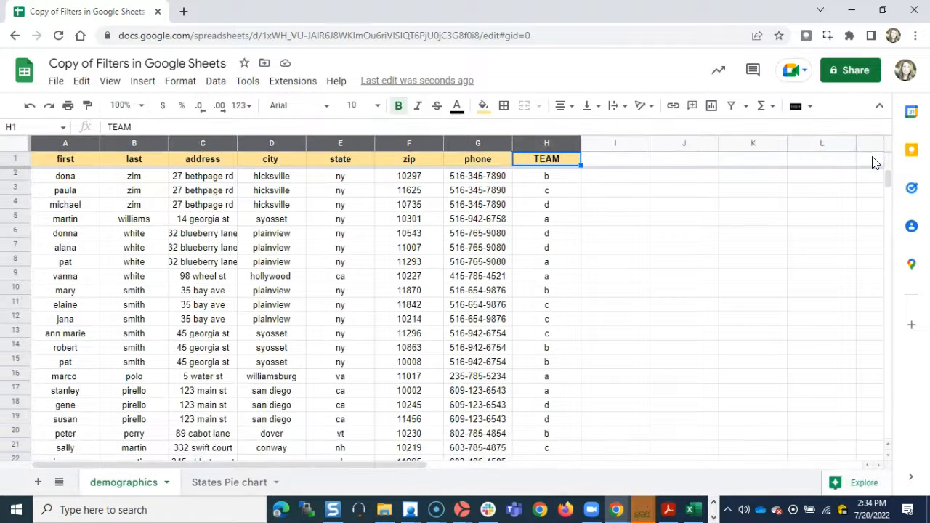
Step: Display the saved filter views Team A and Team B in turn, ending with Team C open
left_click(747, 107)
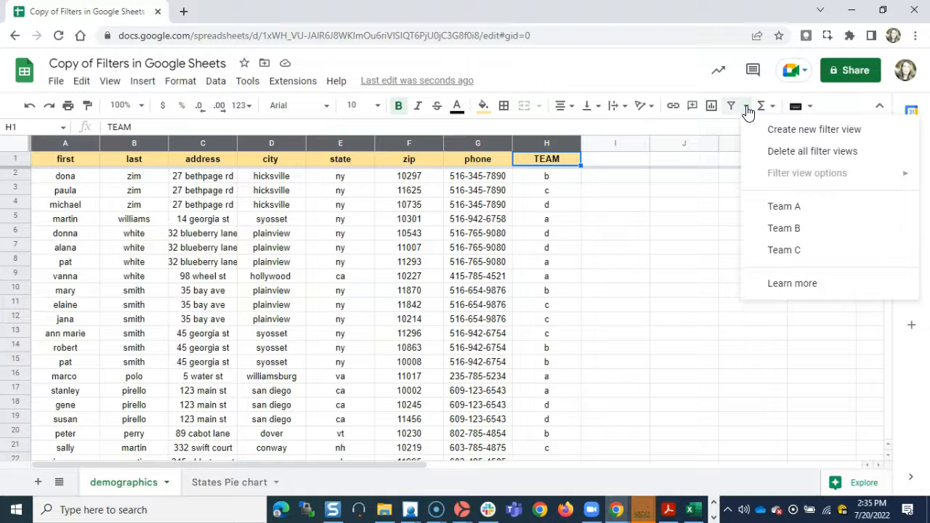
left_click(772, 208)
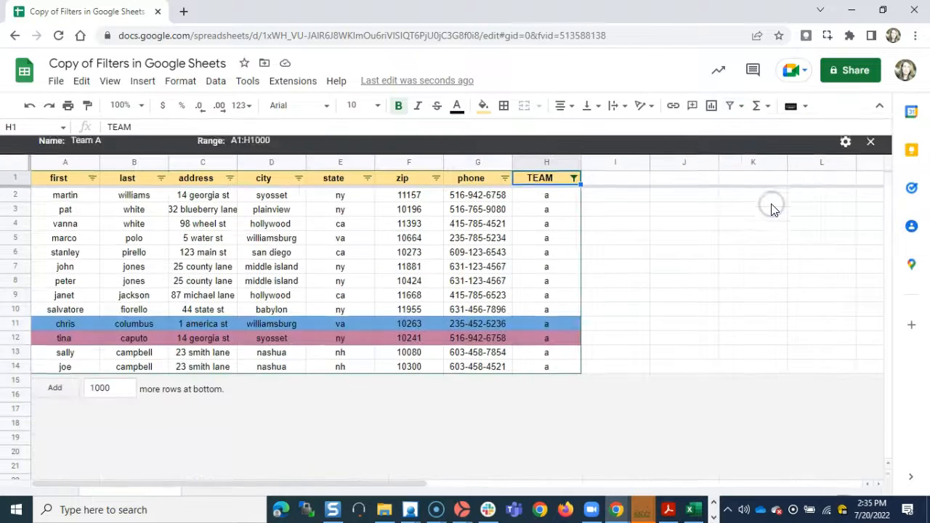
left_click(741, 107)
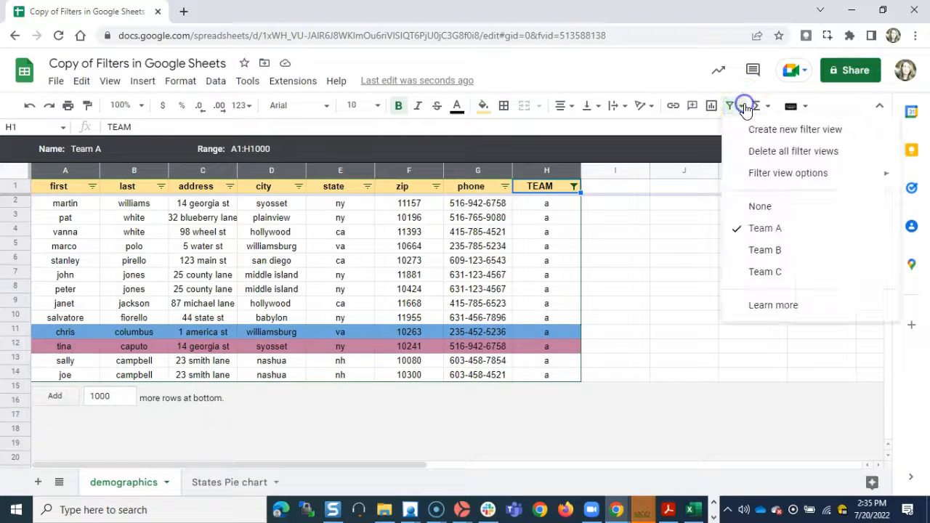
left_click(773, 253)
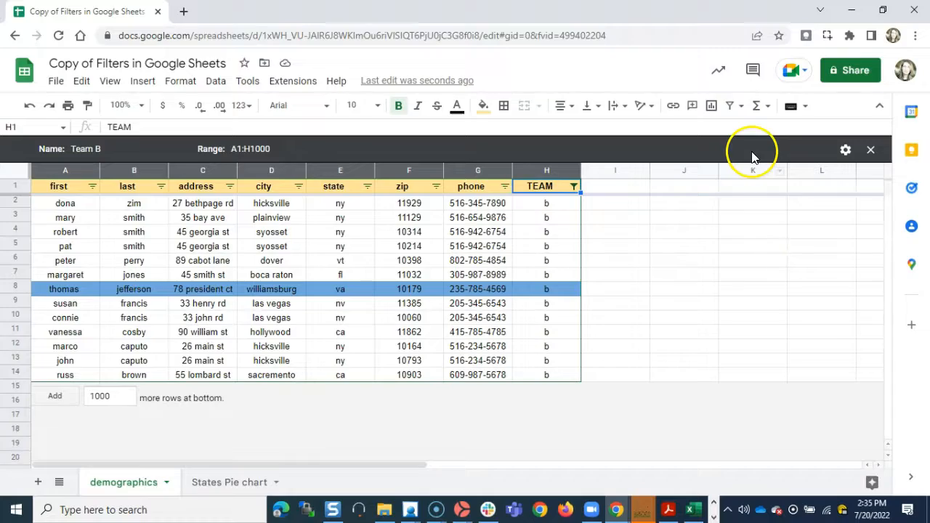
left_click(741, 107)
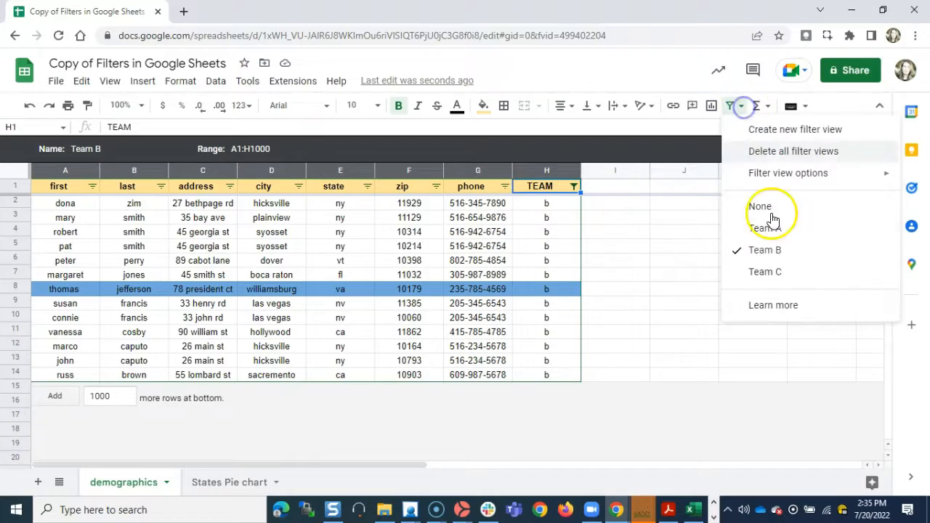
left_click(770, 270)
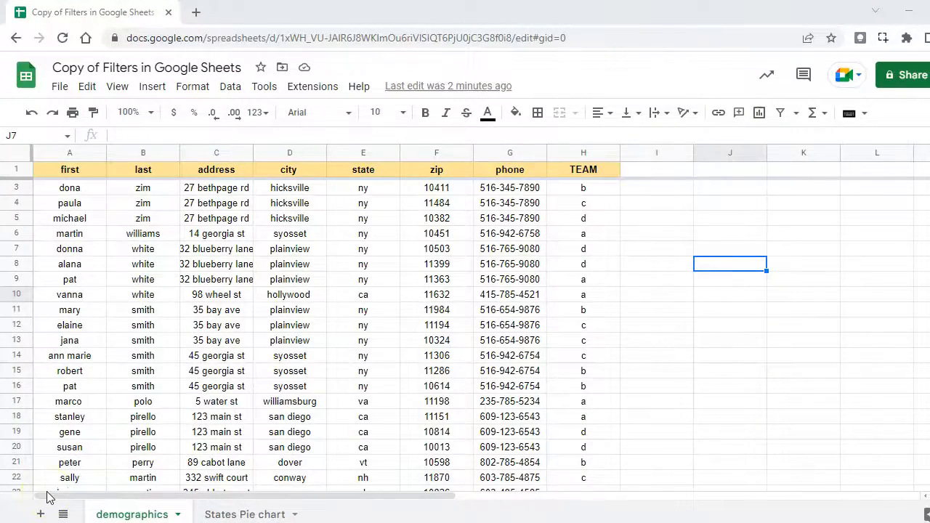
Step: Open the Team A filter view and examine its web address, selecting the fvid part and the full link
left_click(136, 37)
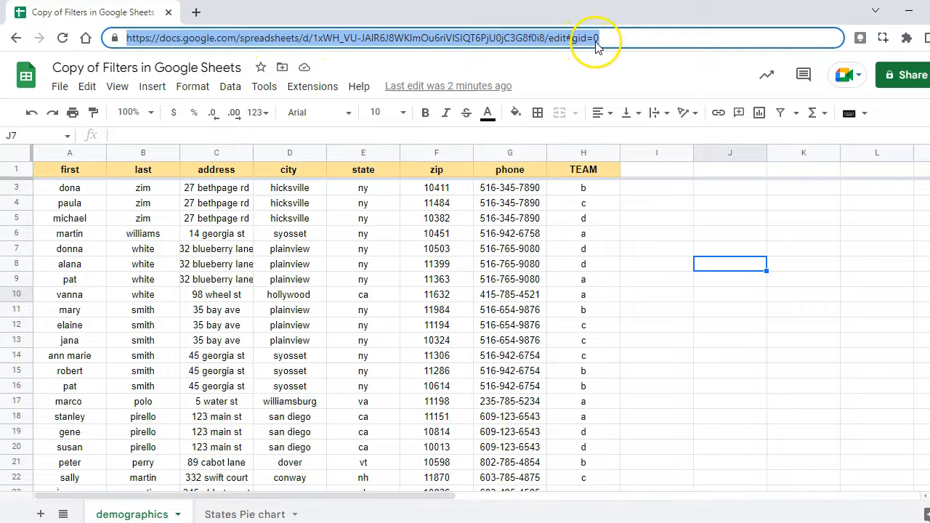
left_click(797, 114)
left_click(829, 221)
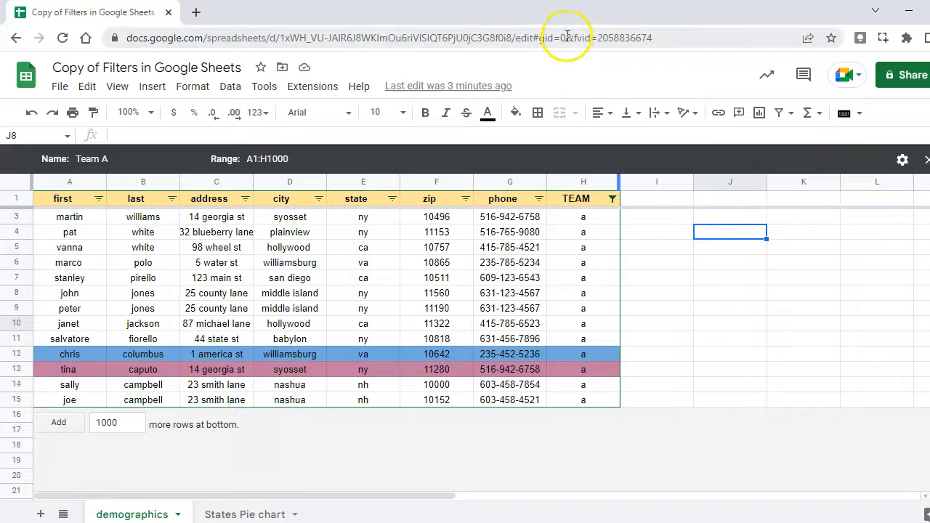
left_click_drag(567, 37, 578, 36)
left_click_drag(656, 40, 657, 43)
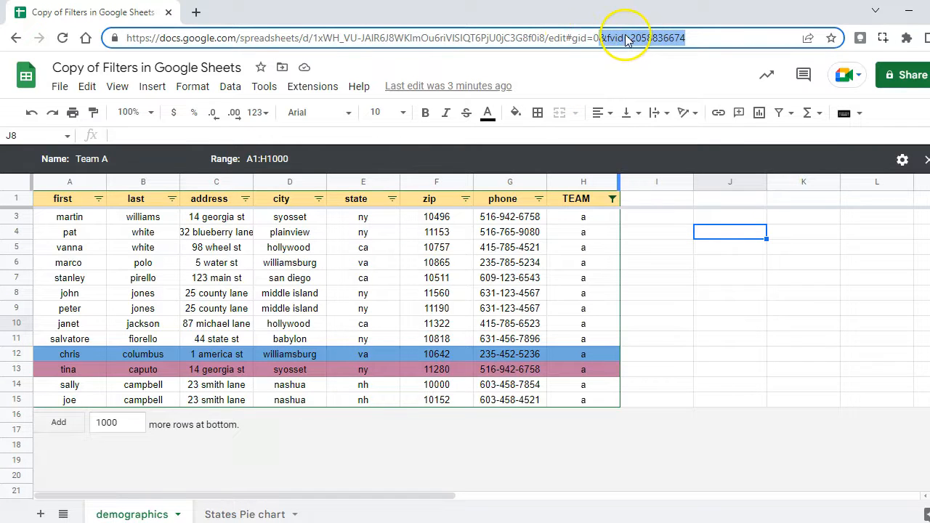
left_click_drag(698, 37, 95, 58)
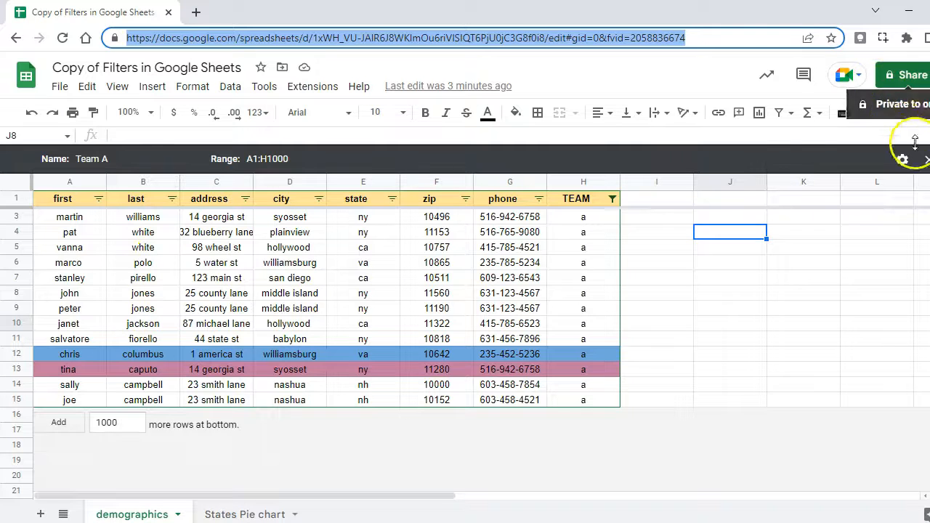
Step: Change the spreadsheet's general sharing access to Anyone with the link and finish sharing
left_click(906, 80)
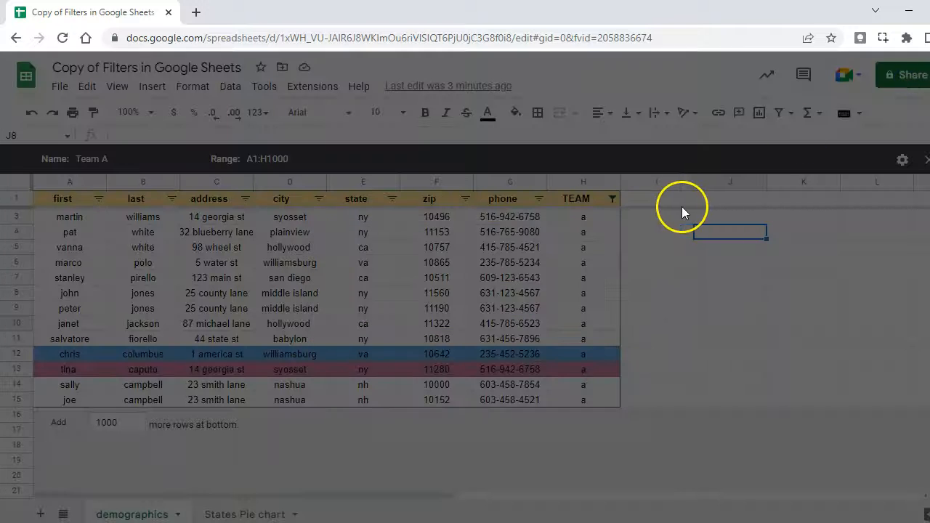
left_click(392, 370)
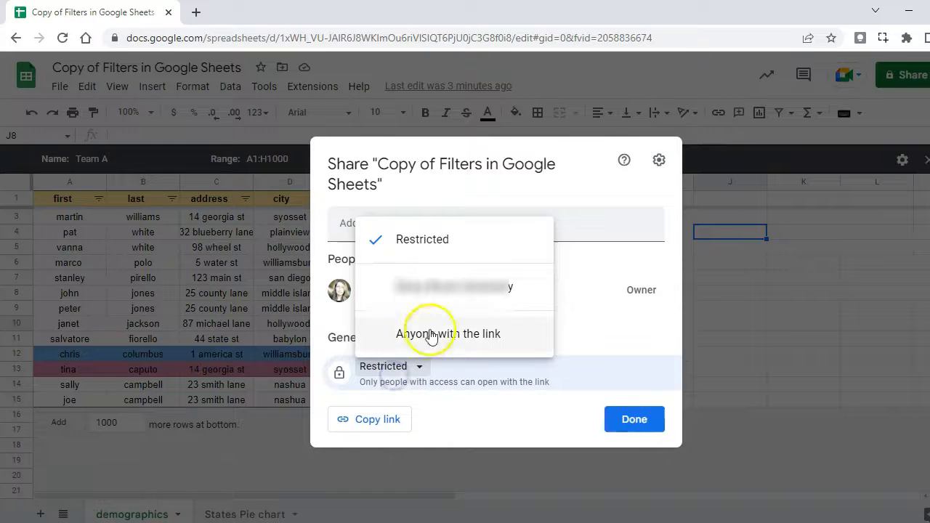
left_click(425, 344)
left_click(629, 424)
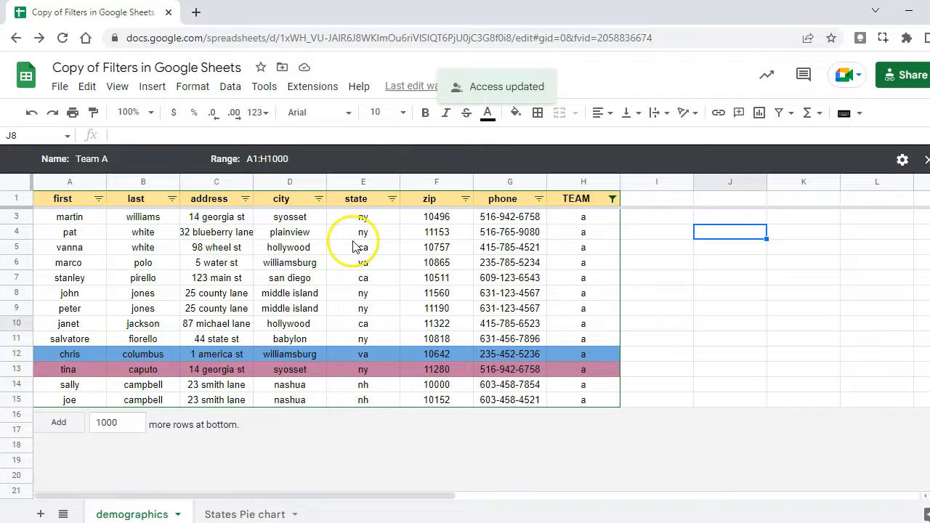
Step: Copy the Team A view's web address, open it in a new Incognito window, and dismiss the filter view tip
left_click(157, 39)
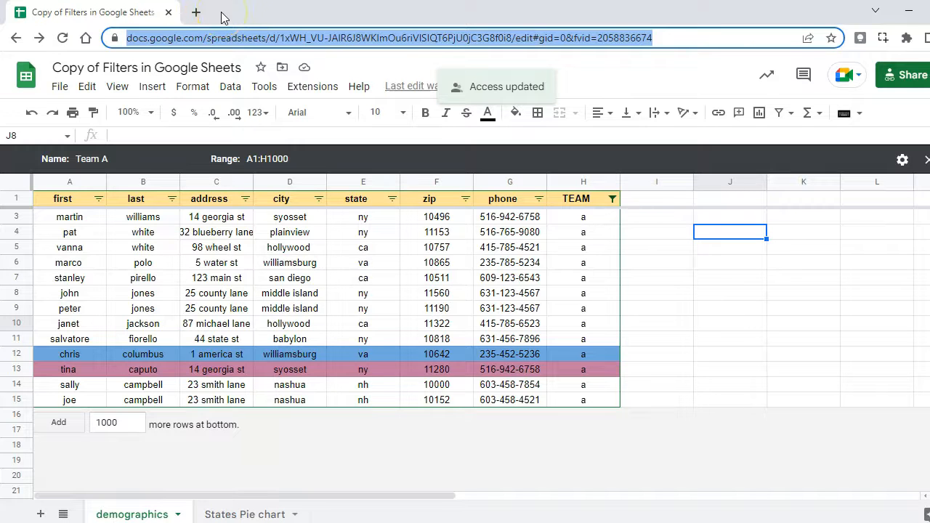
key("ctrl+shift+n")
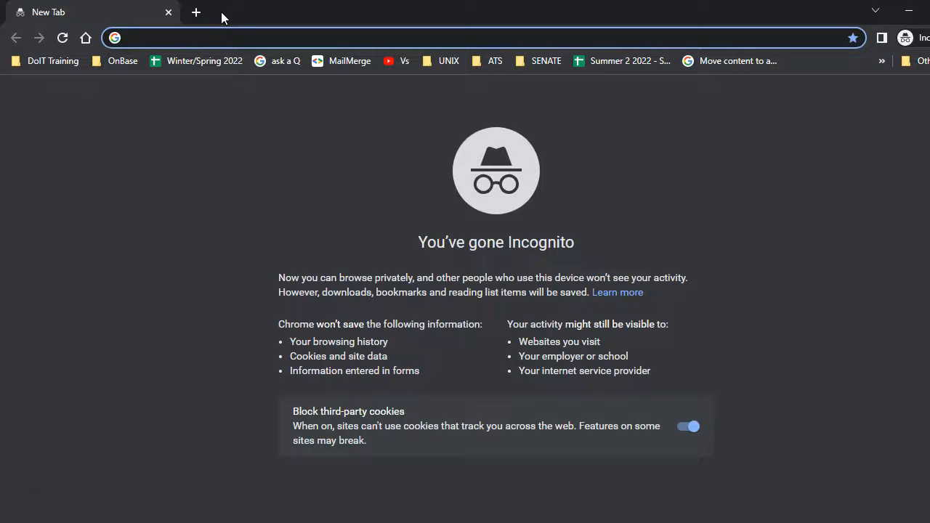
key("ctrl+v")
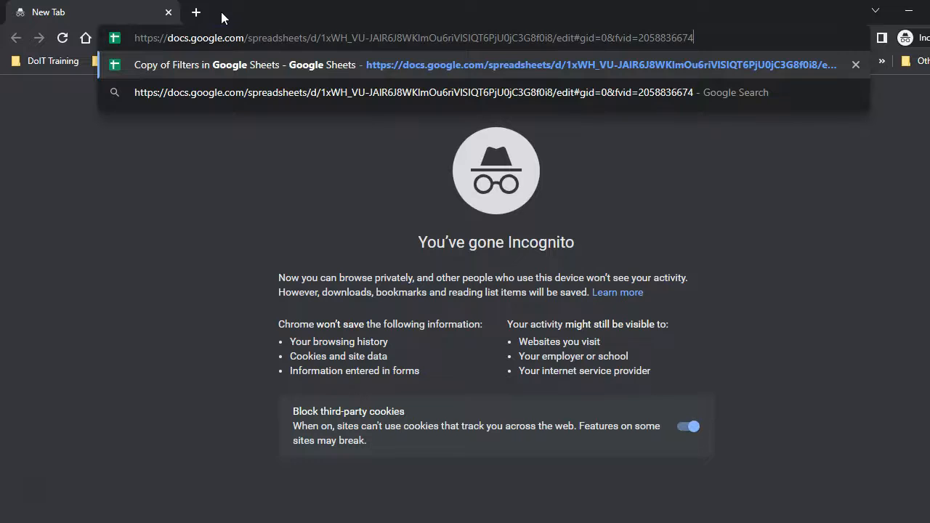
key("Return")
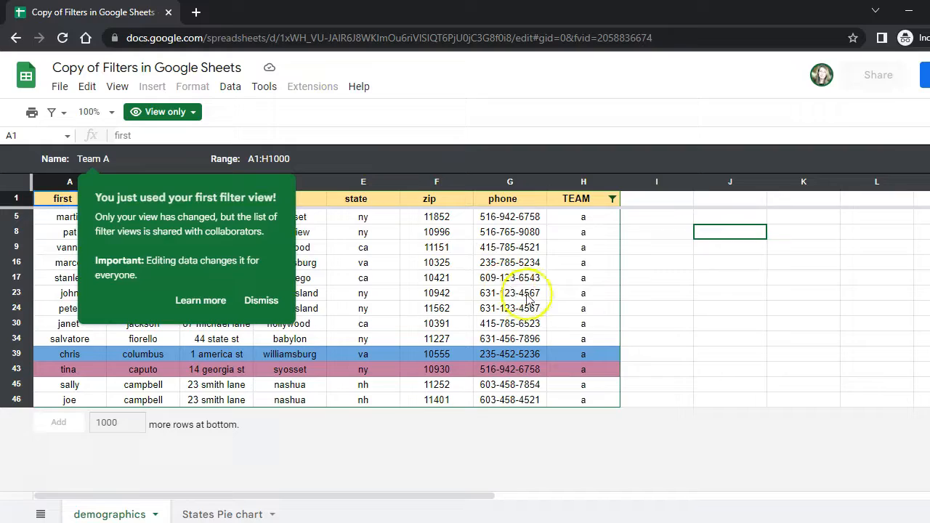
left_click(261, 300)
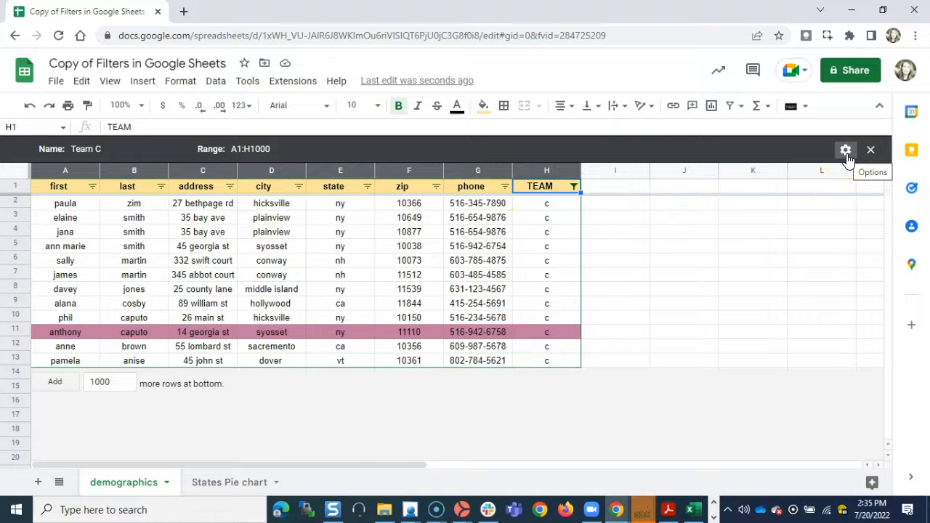
Step: Delete the open Team C filter view and check the list of saved filter views
left_click(846, 152)
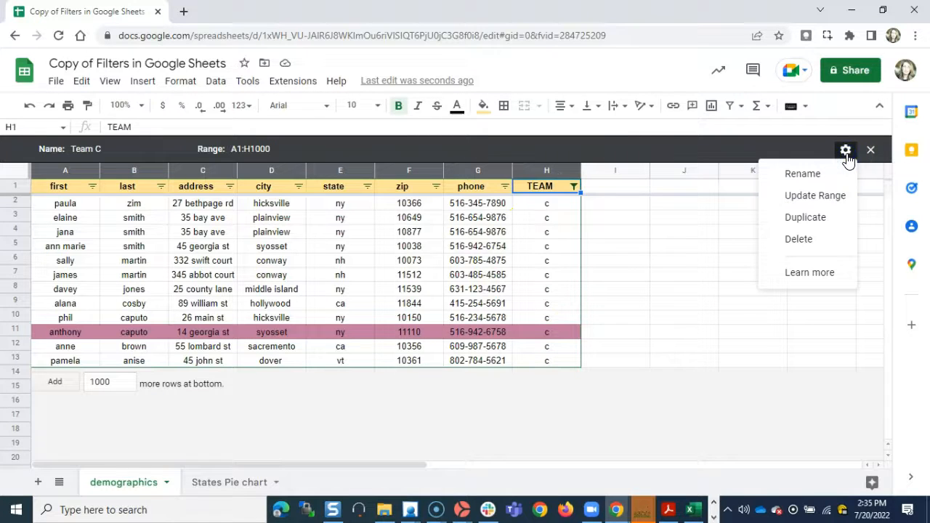
left_click(799, 240)
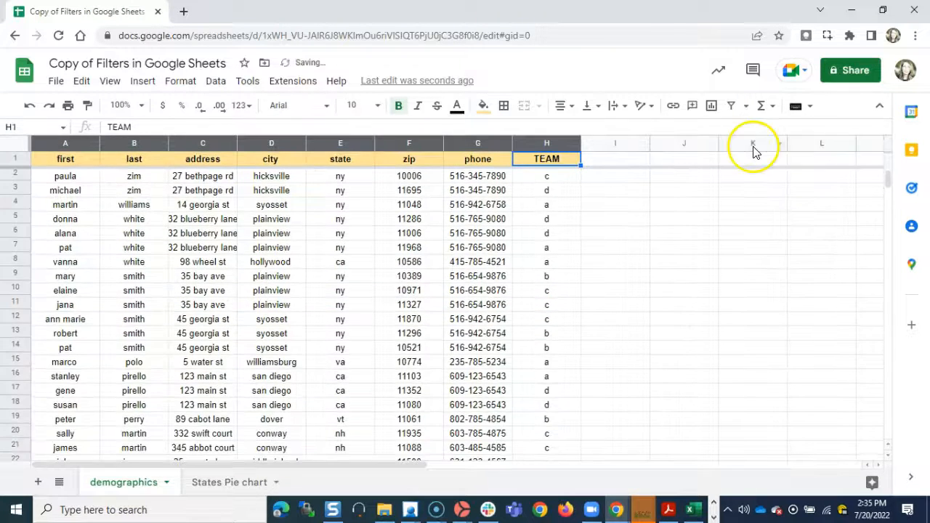
left_click(744, 106)
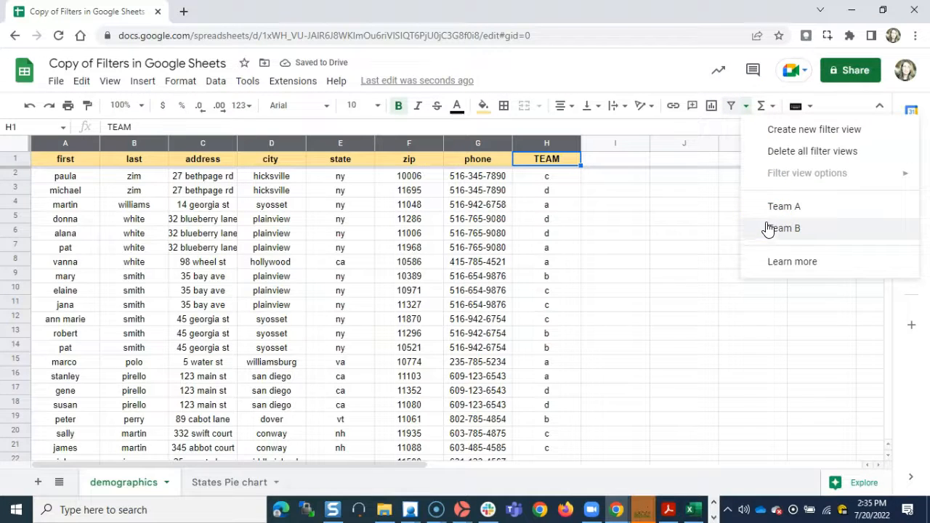
left_click(667, 325)
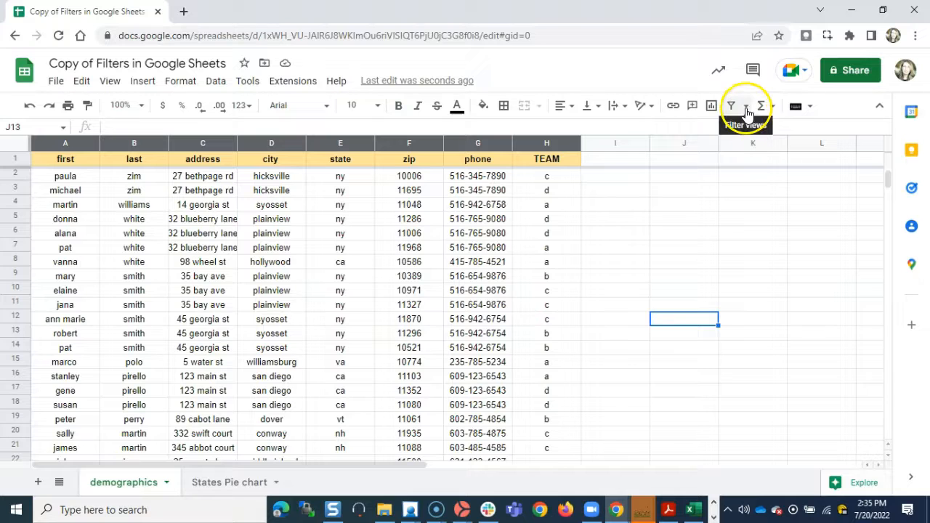
Step: Delete all remaining filter views from the demographics sheet
left_click(746, 109)
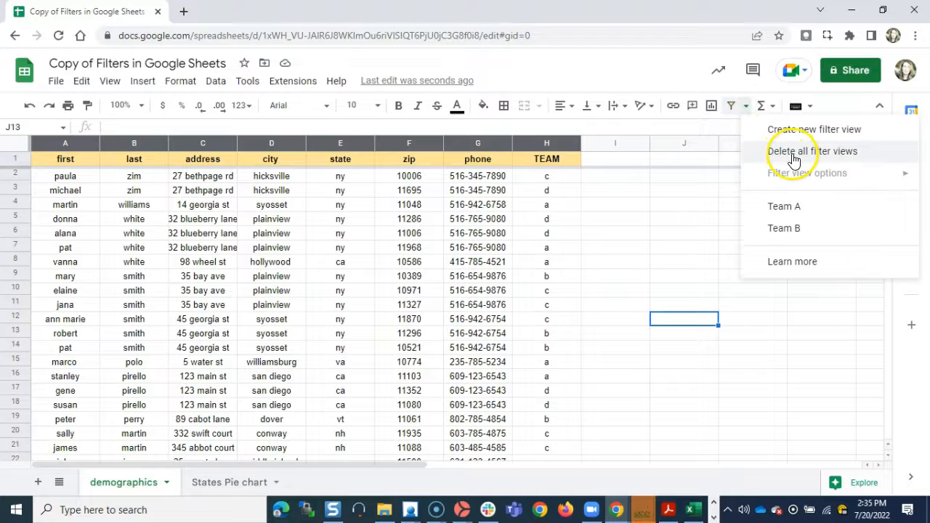
left_click(673, 279)
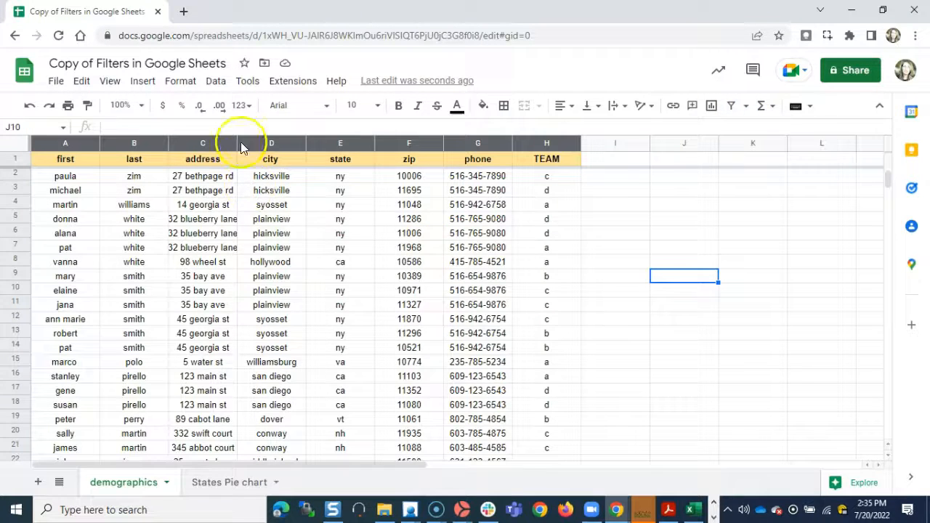
left_click(216, 83)
mouse_move(234, 188)
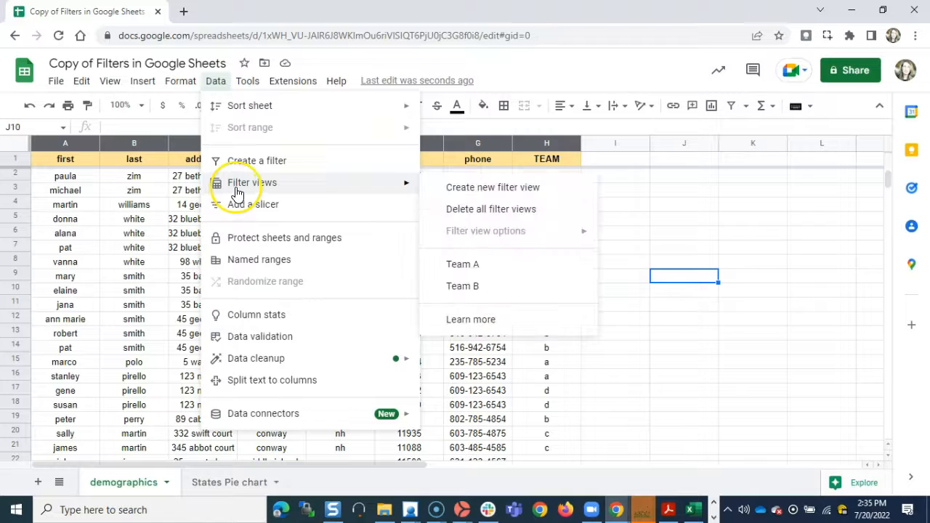
left_click(468, 211)
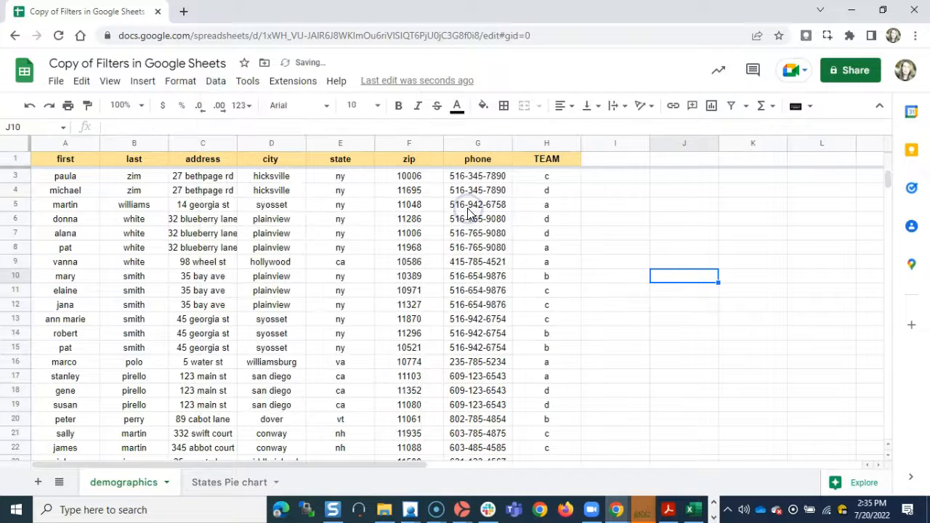